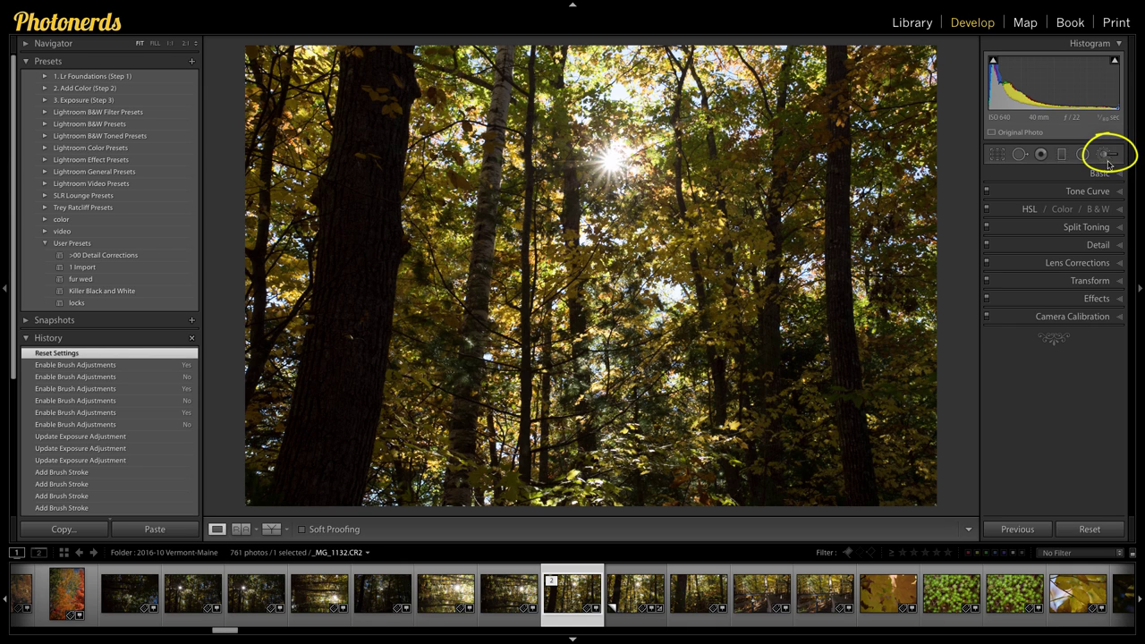
Step: Open, close and reopen the Adjustment Brush settings under the histogram
click(1106, 156)
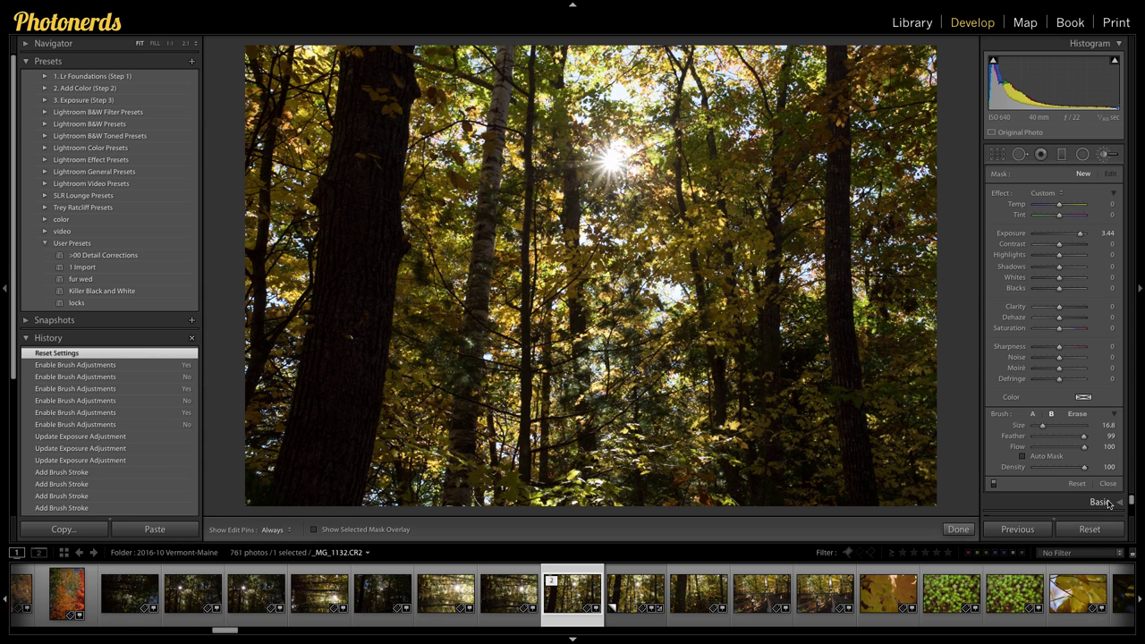
click(1104, 155)
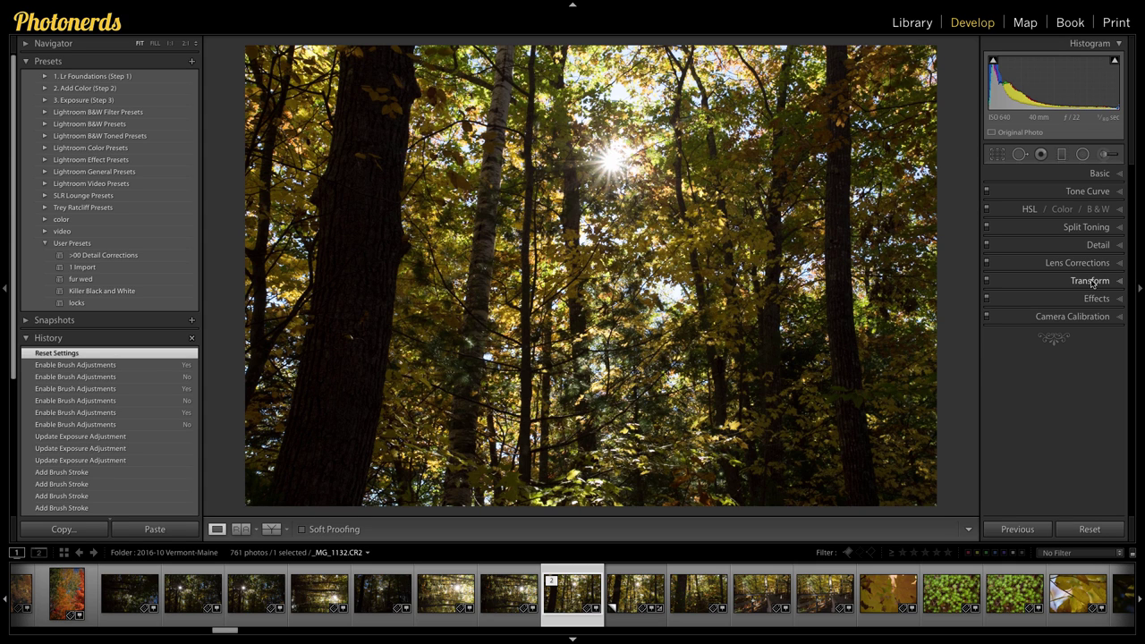
click(1107, 156)
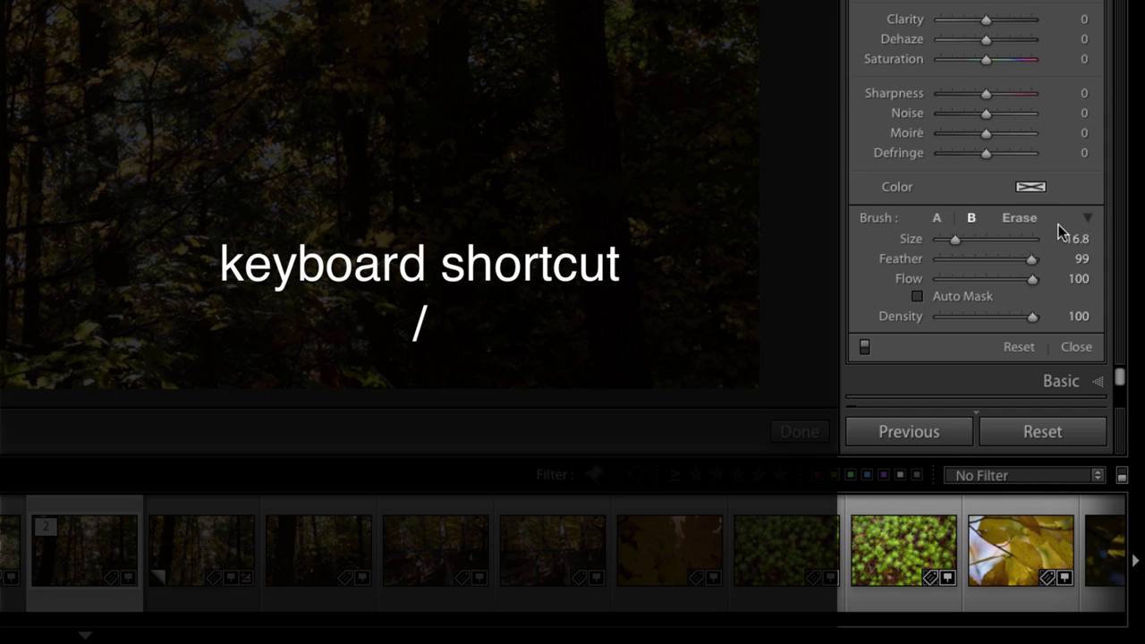
Step: Toggle between brush A and brush B, ending on brush A (Size 1.0, Feather 100, Auto Mask on)
key(slash)
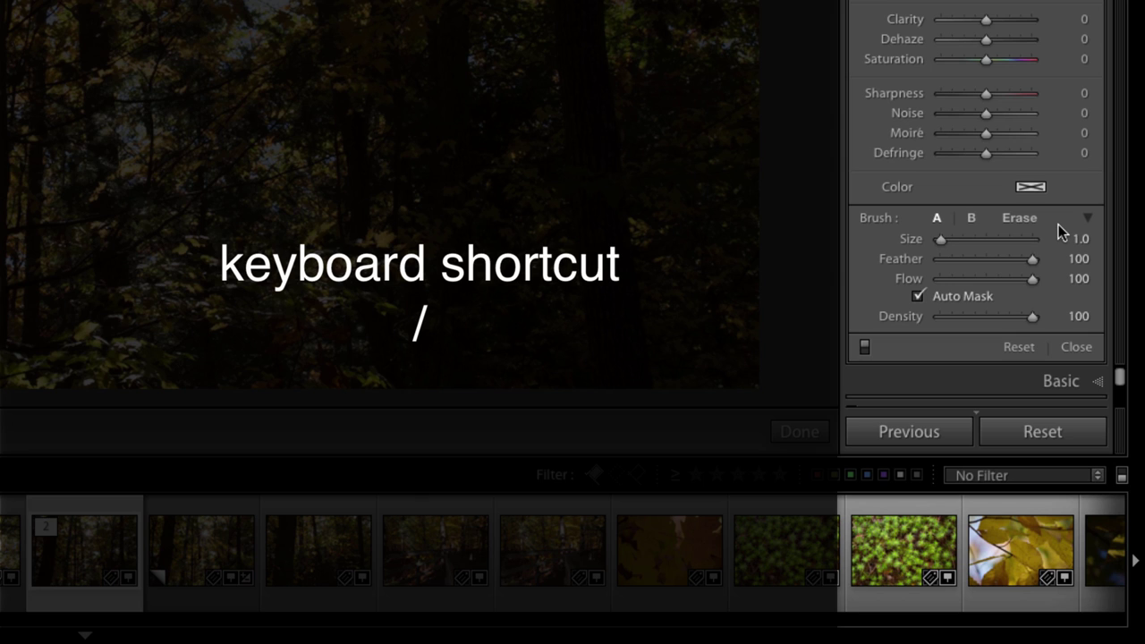
key(slash)
key(slash)
key(slash)
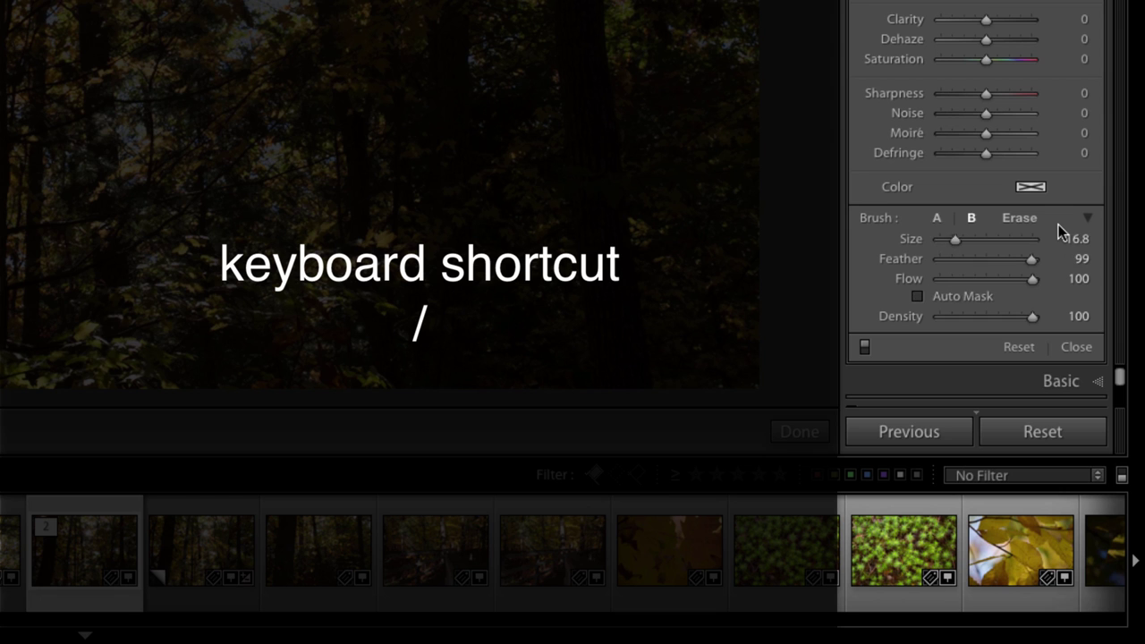
key(slash)
key(slash)
key(slash)
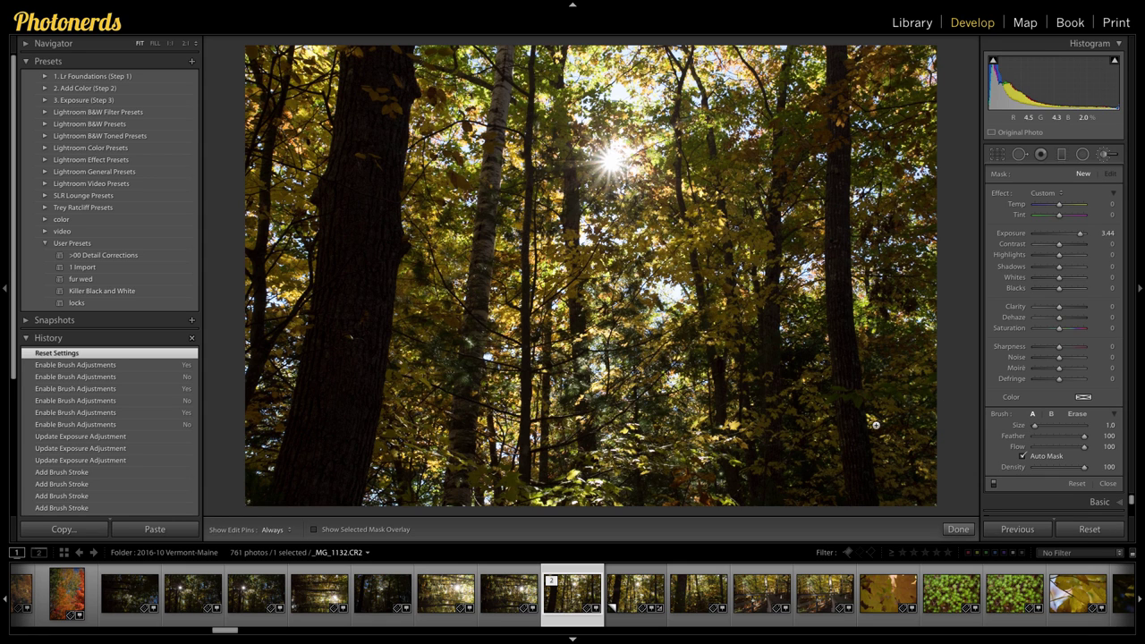
Step: Shrink brush A to its smallest size of 0.1 after briefly enlarging it to about 19
mouse_move(1035, 427)
mouse_down()
mouse_move(1047, 430)
mouse_move(1037, 430)
mouse_up()
key(bracketleft)
key(bracketleft)
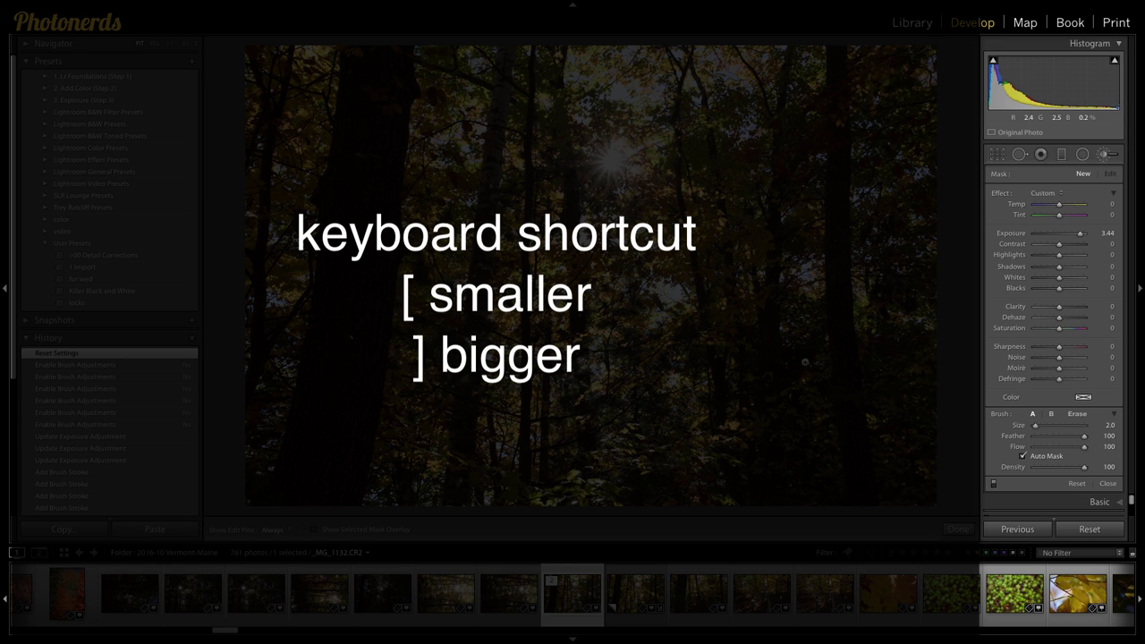
key(bracketleft)
key(bracketleft)
key(bracketleft)
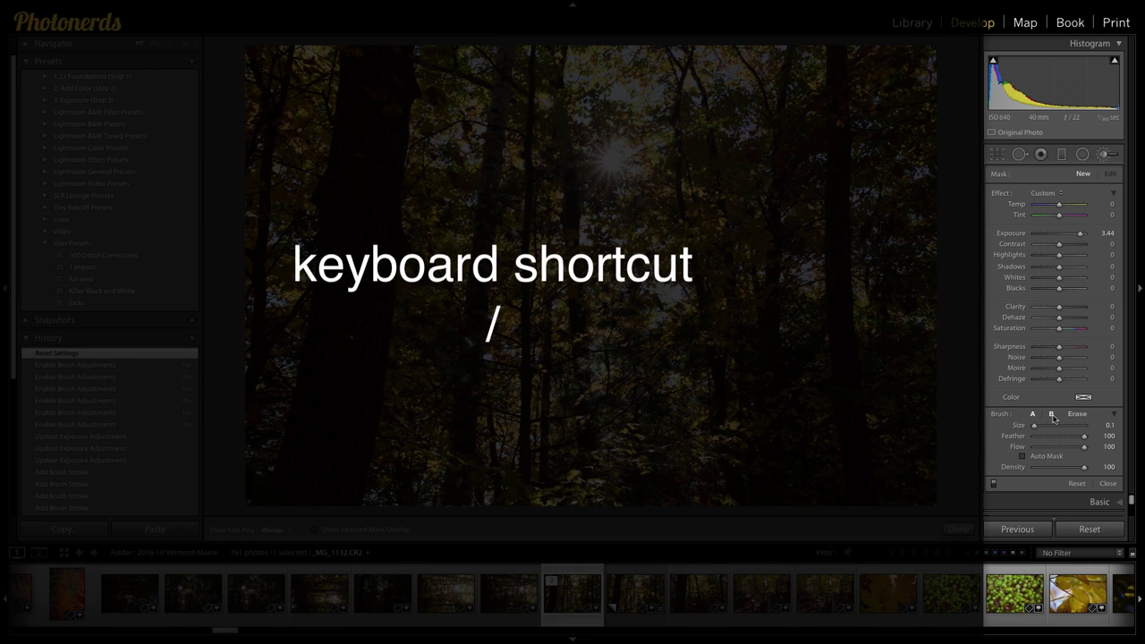
Step: Give brush B Size 16.8 and Feather 100, ending with brush B active
key(slash)
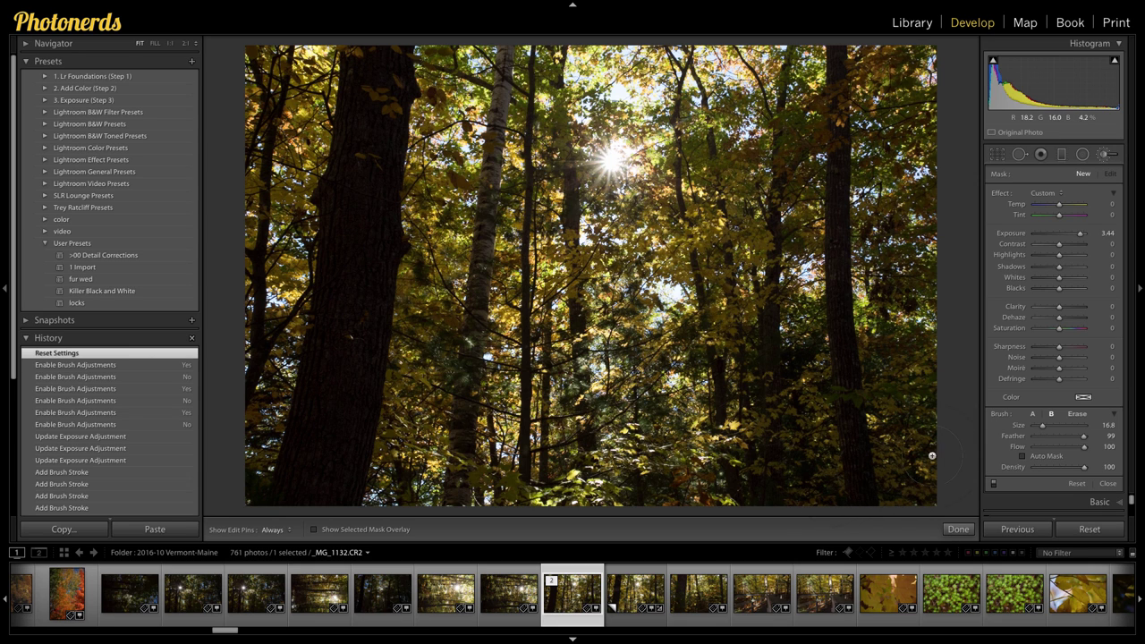
click(1109, 425)
key(Down)
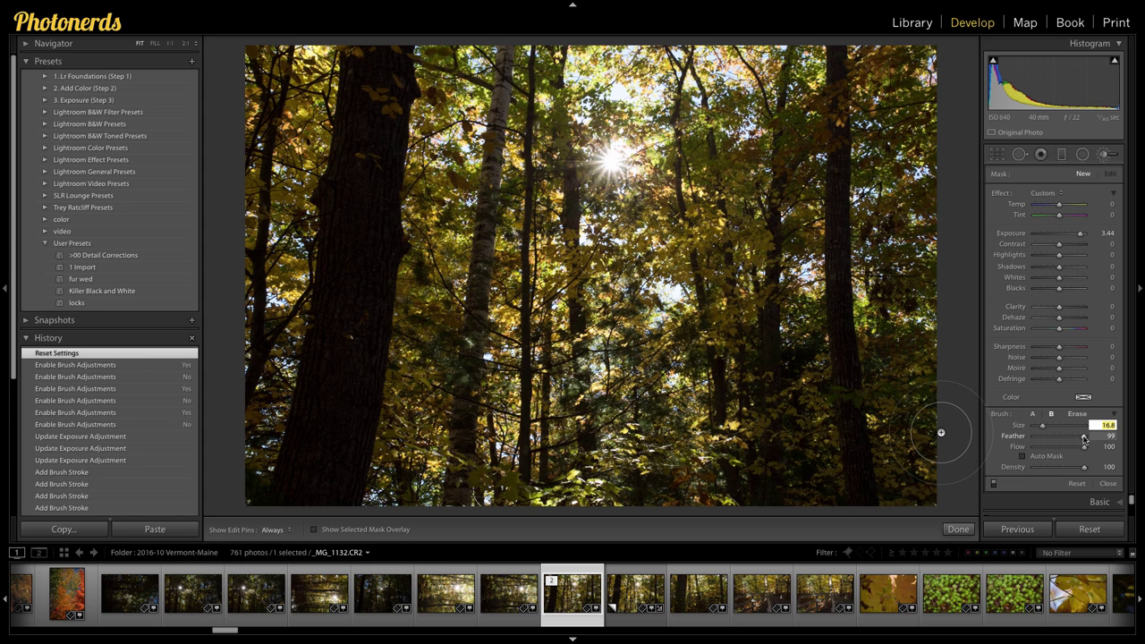
drag(1080, 441, 1084, 436)
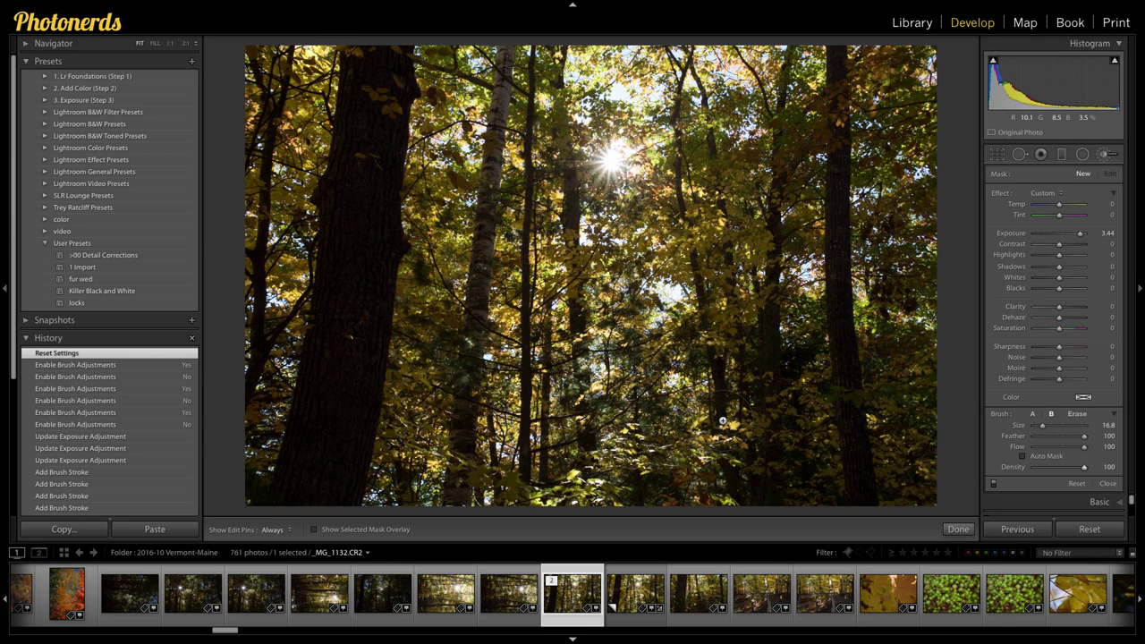
key(slash)
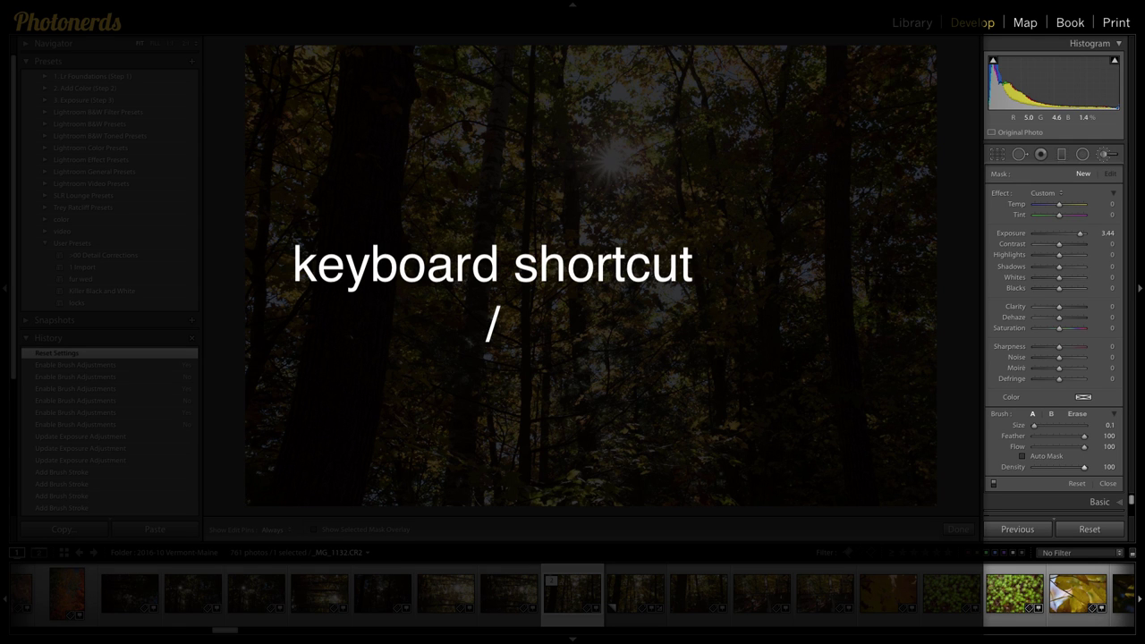
key(slash)
key(slash)
key(slash)
key(slash)
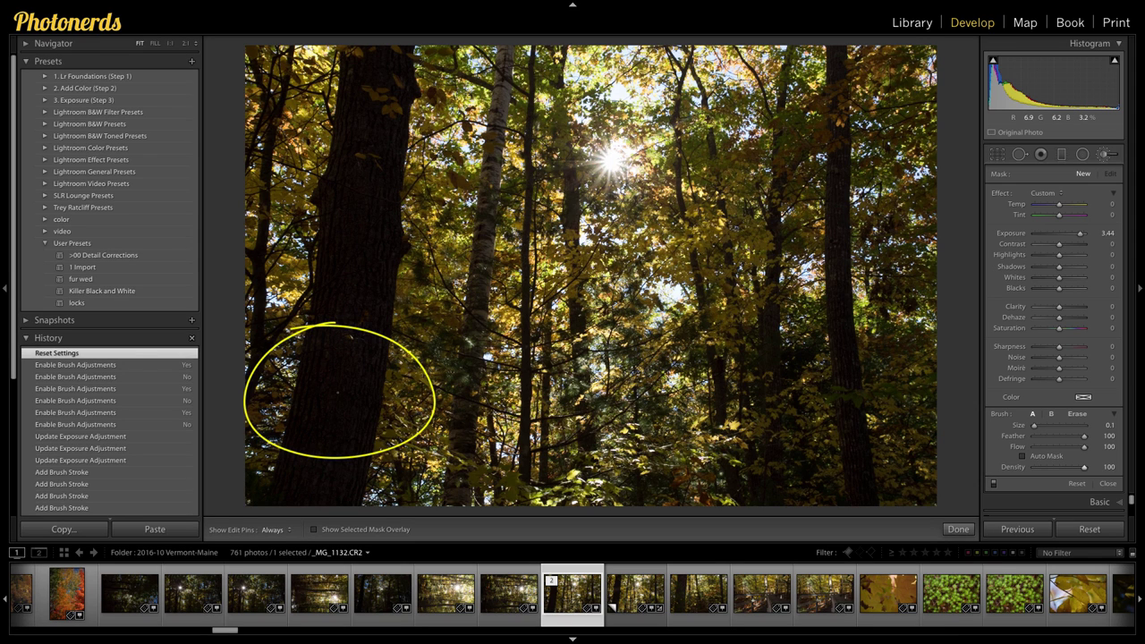
key(slash)
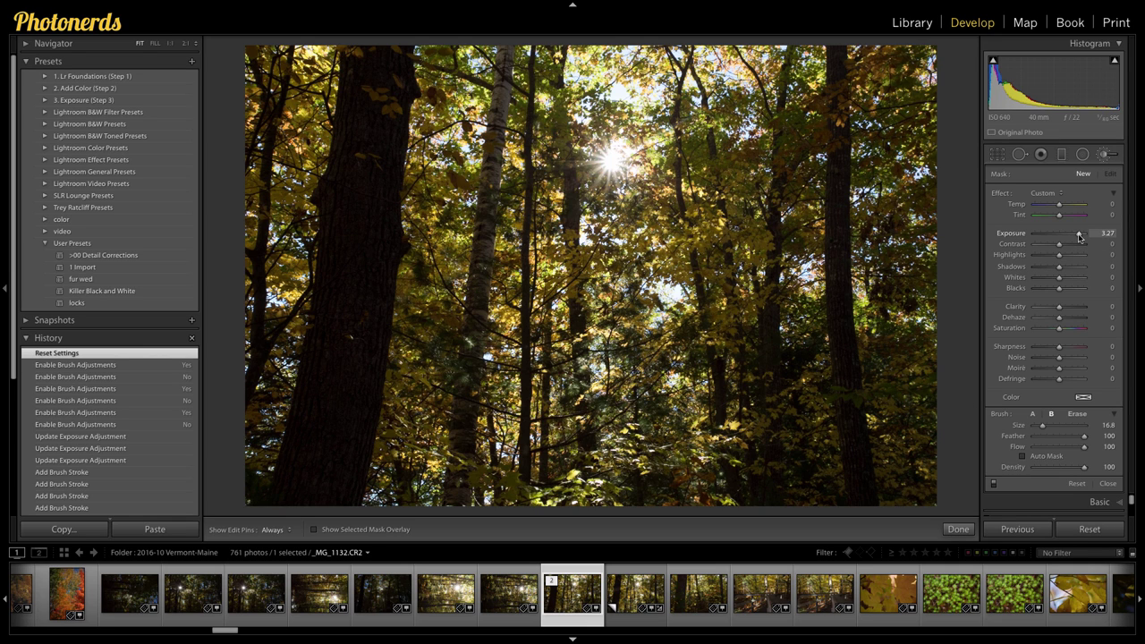
Step: Push the brush Exposure slider to its 4.00 maximum
drag(1079, 236, 1086, 241)
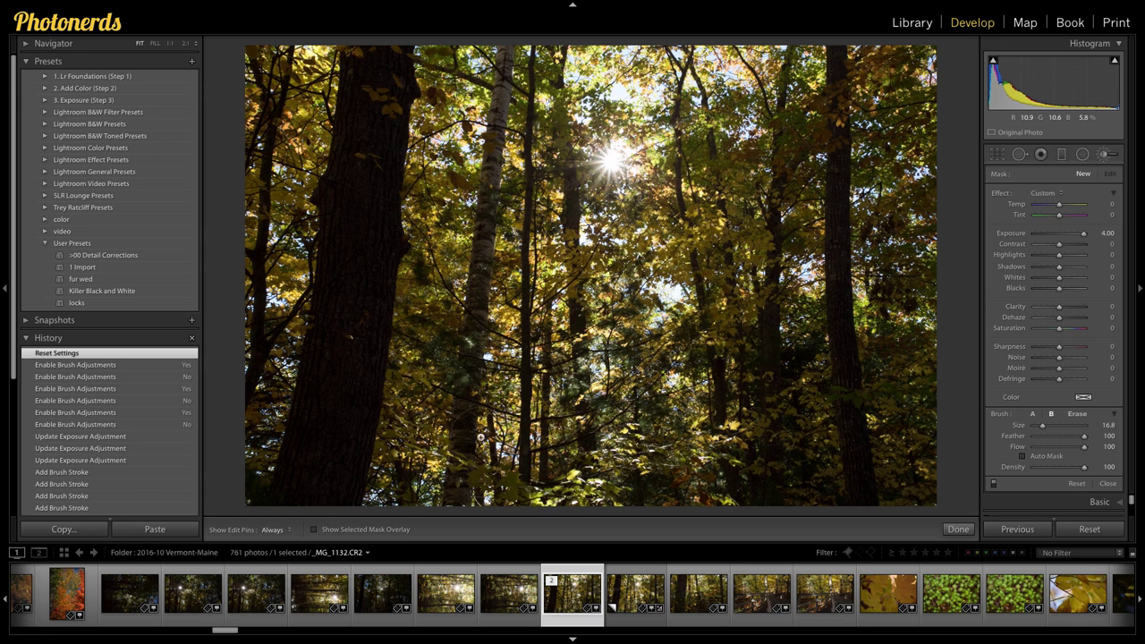
Step: Paint a straight Exposure 4.00 ray from the left tree trunk to the right edge
click(1033, 414)
click(308, 426)
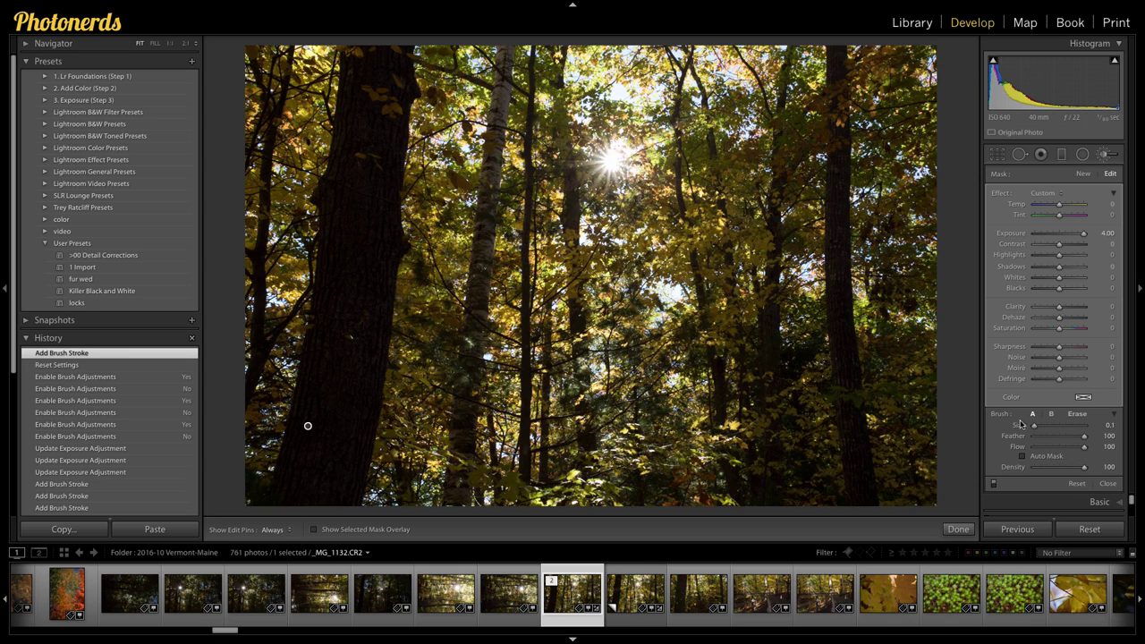
key(slash)
key(shift)
shift+click(308, 426)
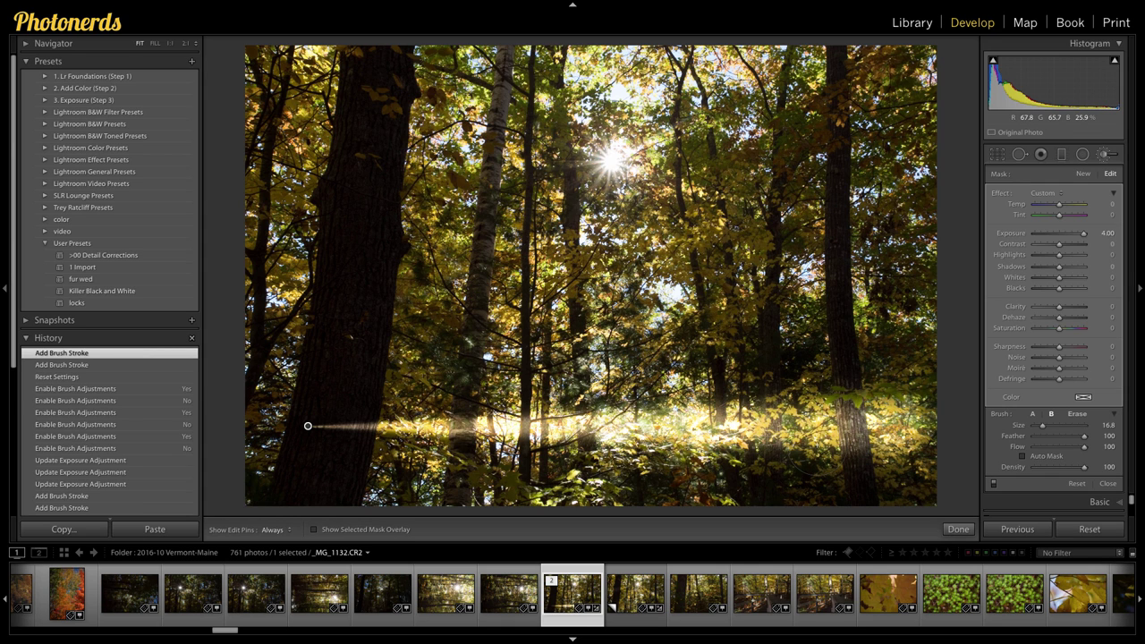
Step: Paint a second straight light ray from the left trunk across the photo, above the first
key(slash)
click(308, 426)
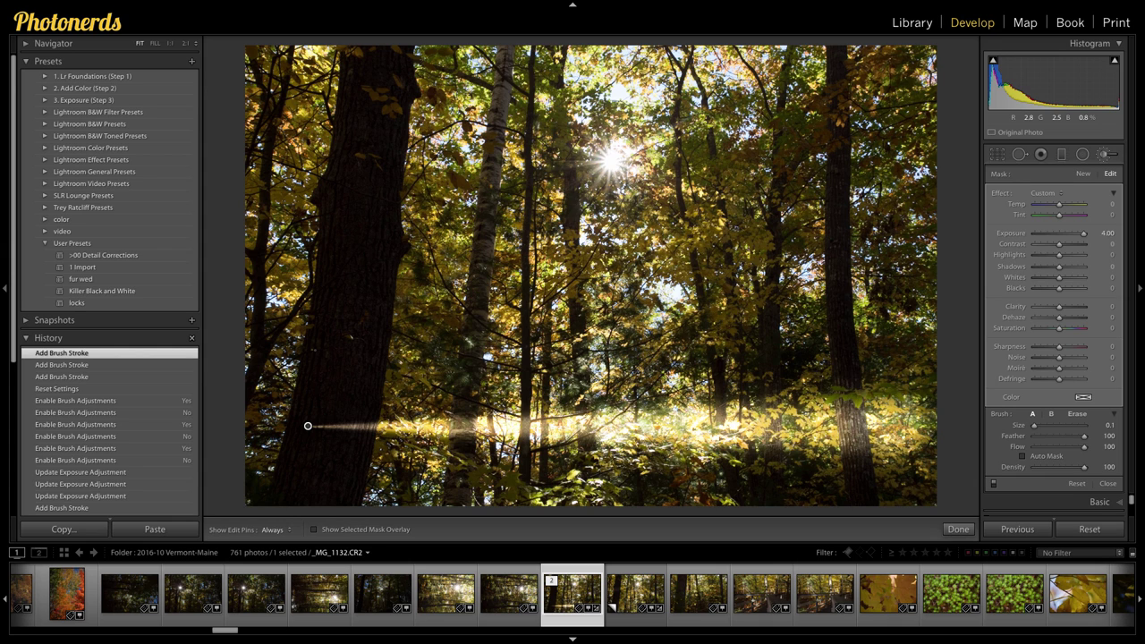
key(slash)
key(alt)
drag(312, 347, 936, 255)
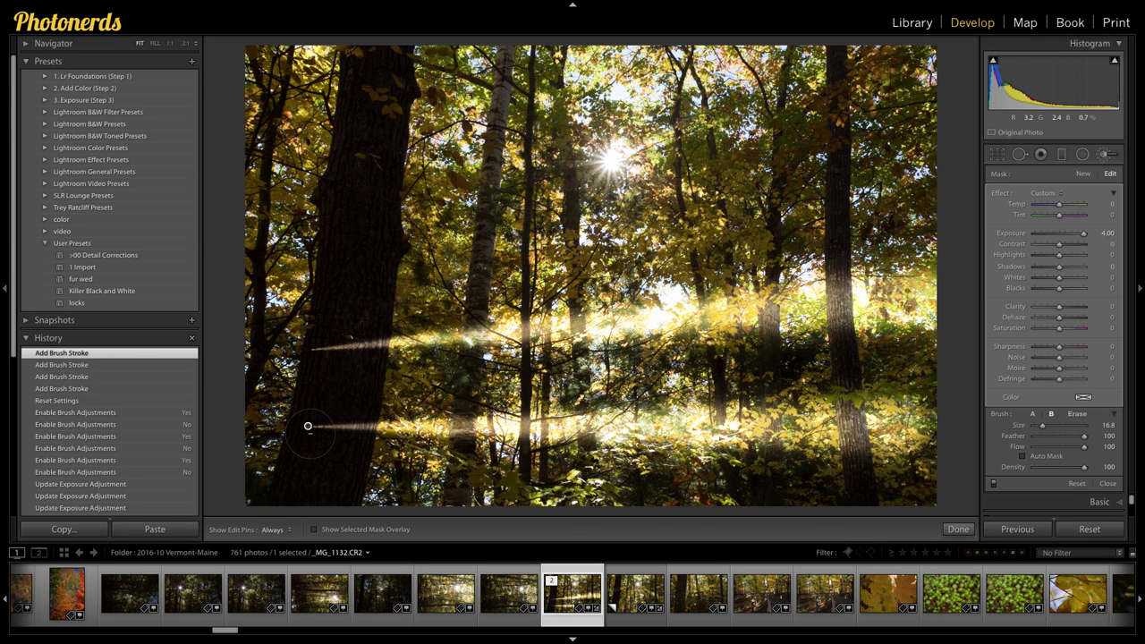
key(alt)
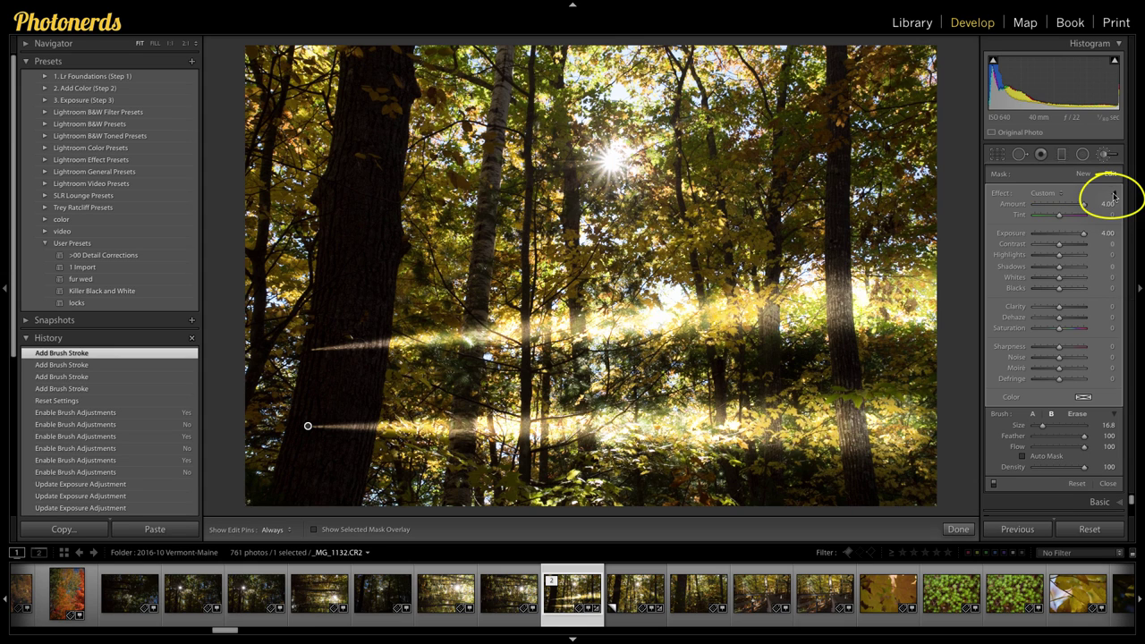
Step: Lower the effect Amount so the rays' Exposure drops to 2.44, then show all sliders
click(1114, 195)
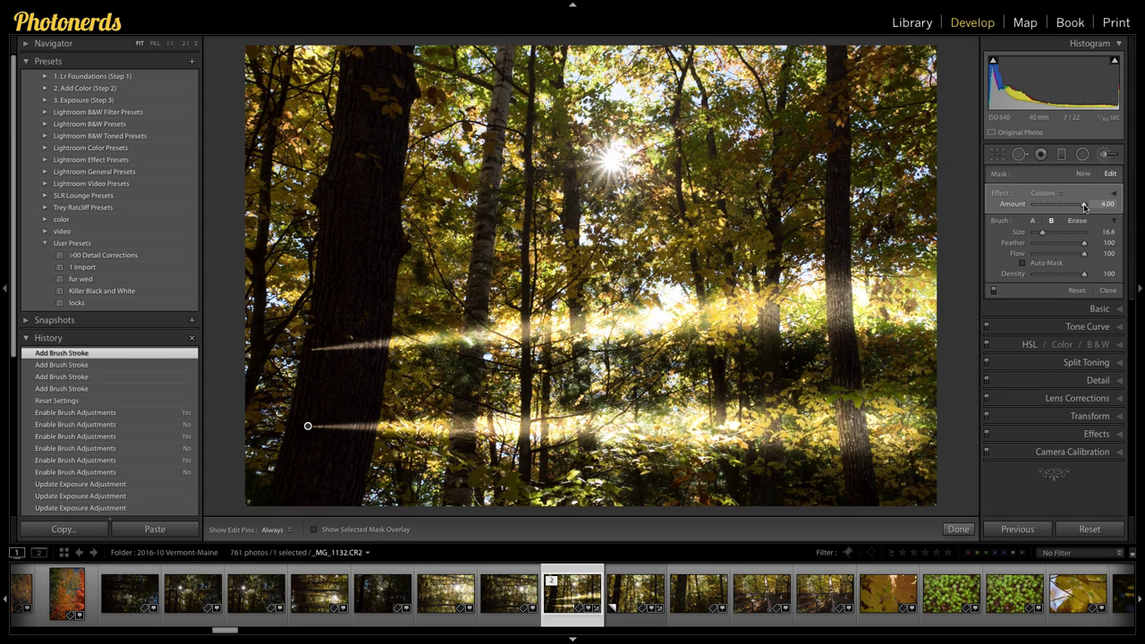
mouse_move(1084, 205)
mouse_down()
mouse_move(1059, 205)
mouse_move(1077, 205)
mouse_up()
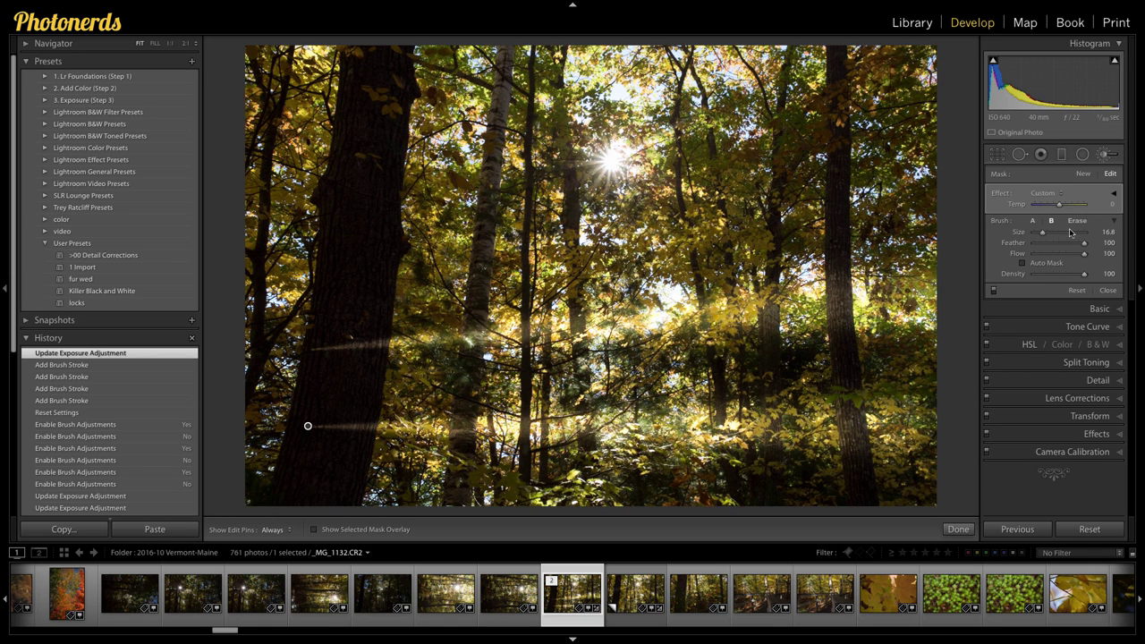
click(1114, 193)
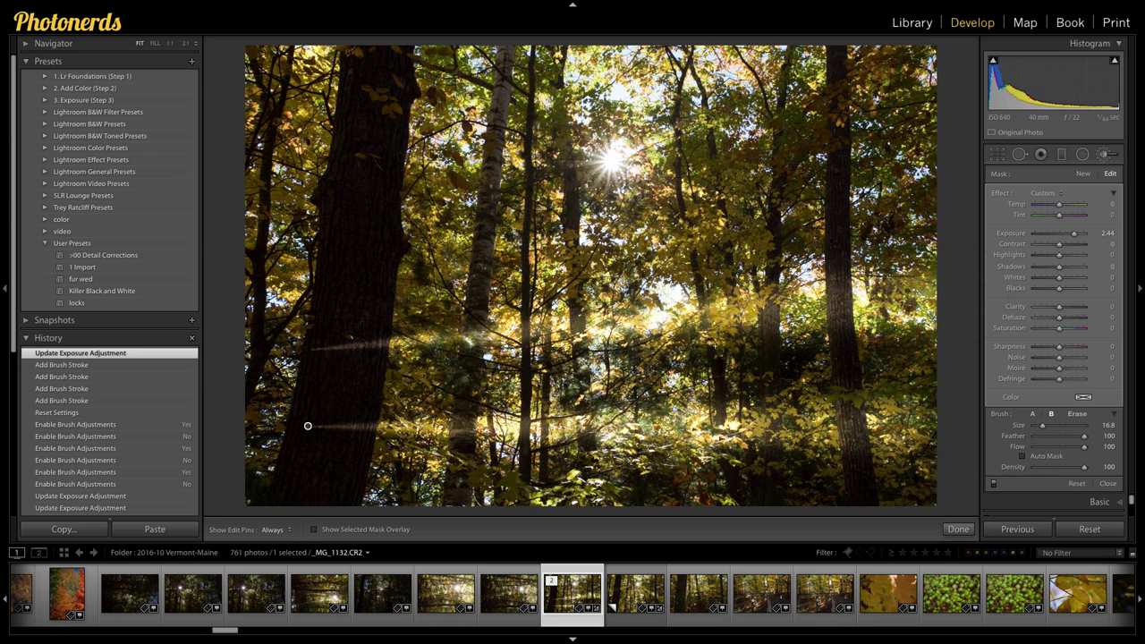
Step: Delete the existing light-ray brush adjustment and switch to the 0.1-size brush A
right_click(308, 426)
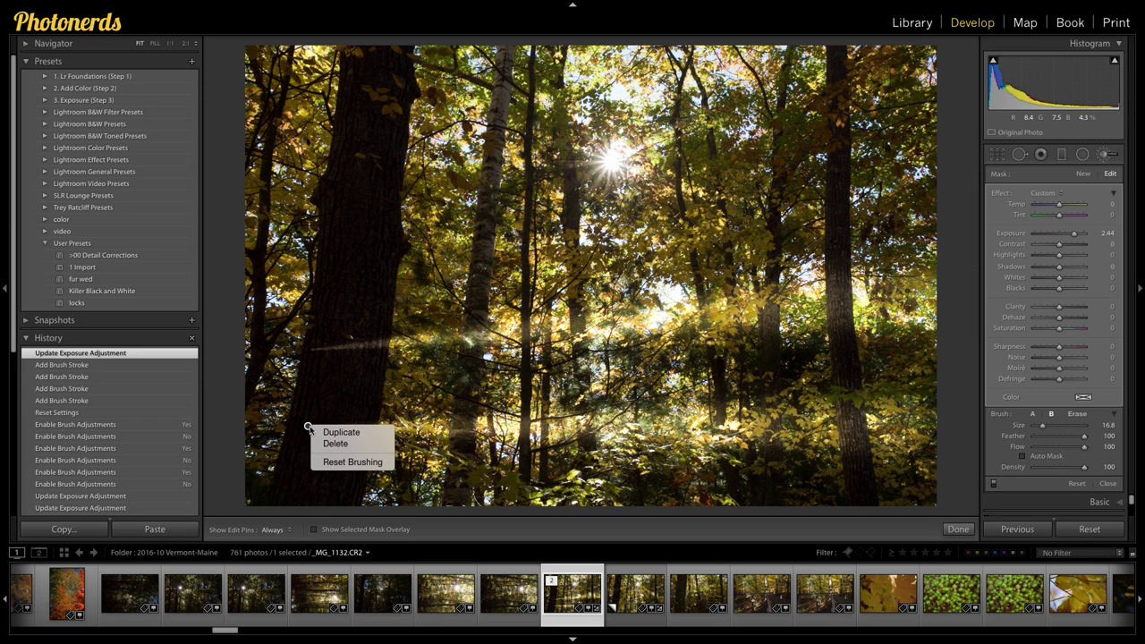
click(335, 443)
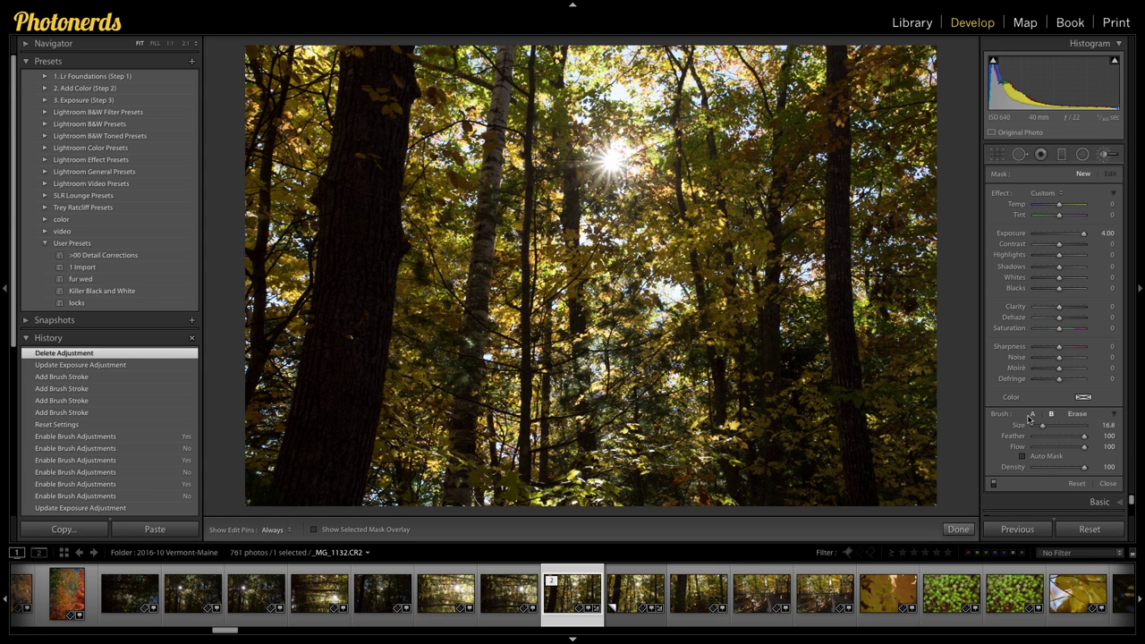
click(1033, 413)
Step: Paint two straight rays from the sun, one to the forest floor and one toward the lower left
shift+click(611, 163)
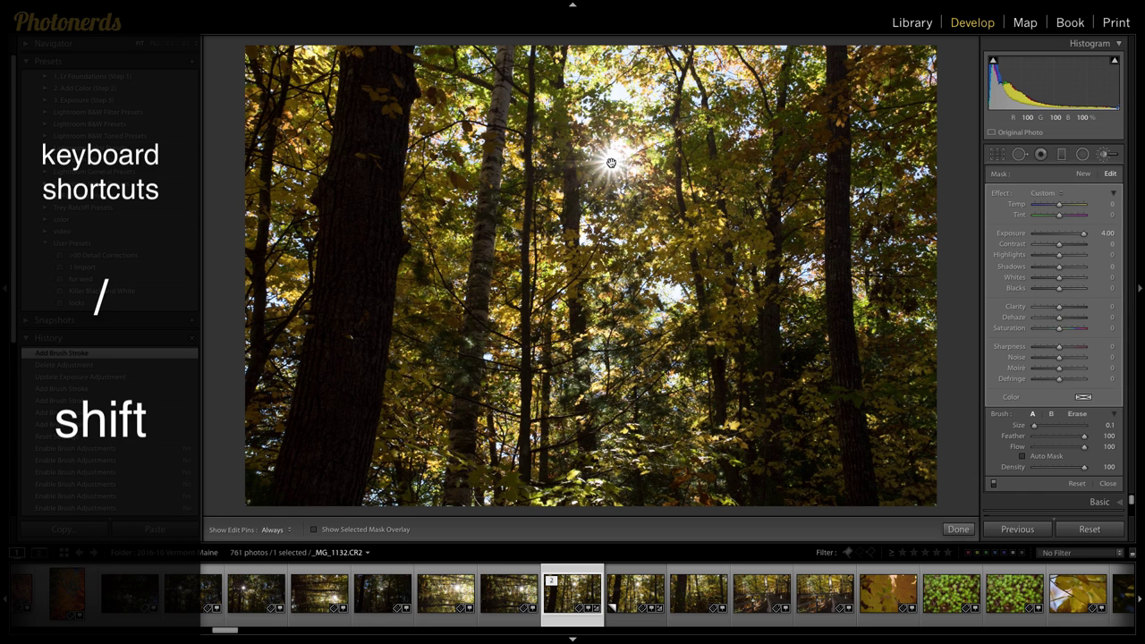
key(slash)
key(shift)
shift+click(611, 161)
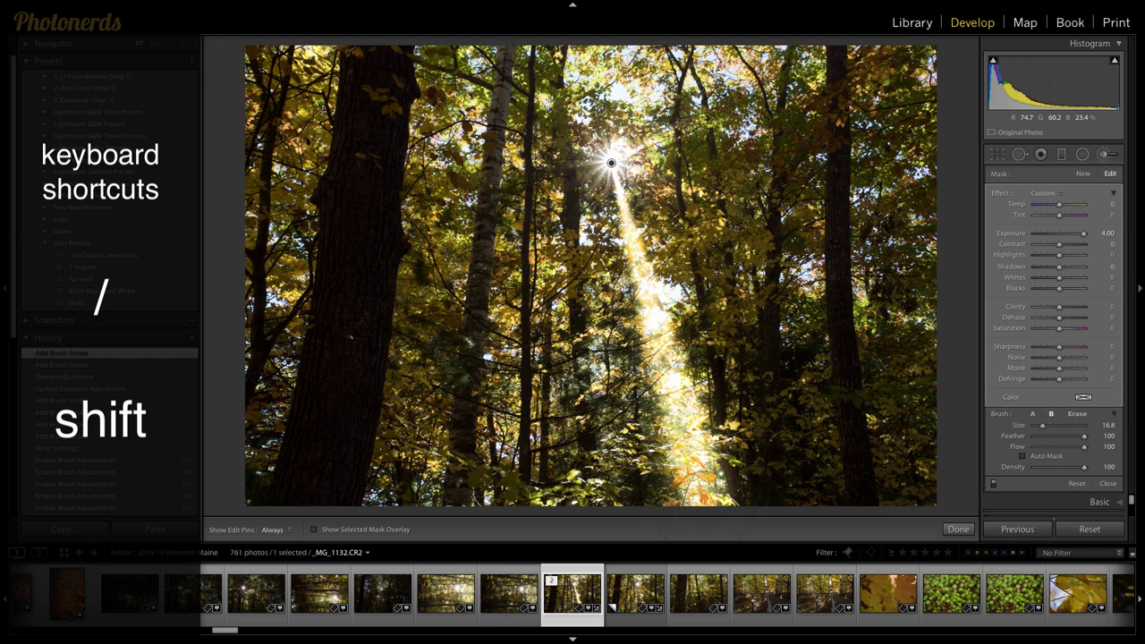
key(slash)
click(611, 162)
key(slash)
key(shift)
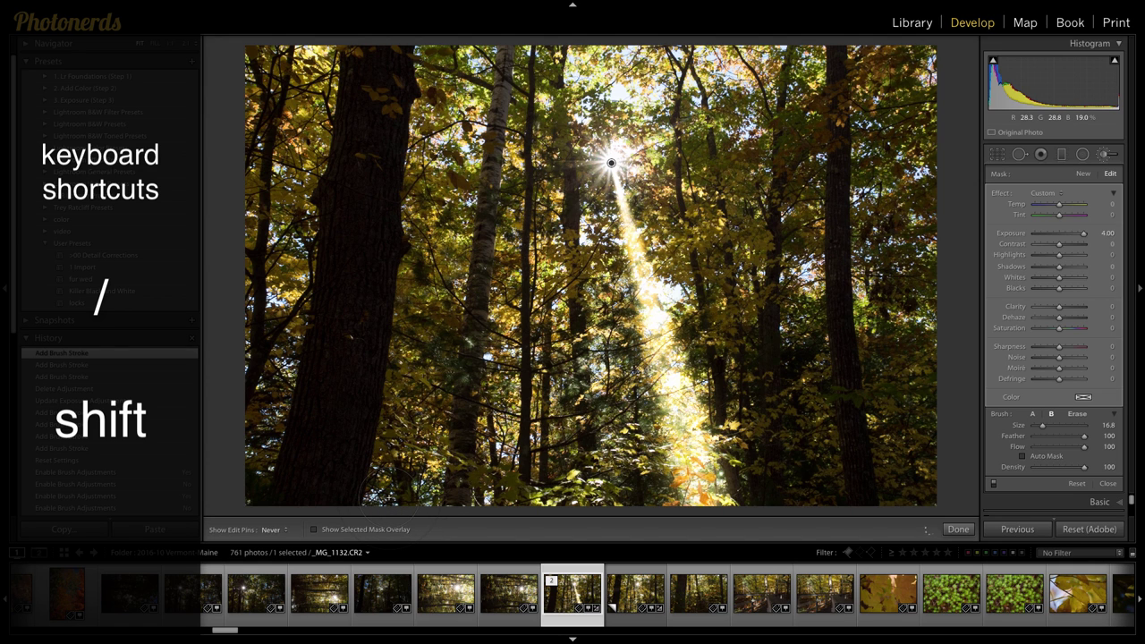
shift+click(363, 496)
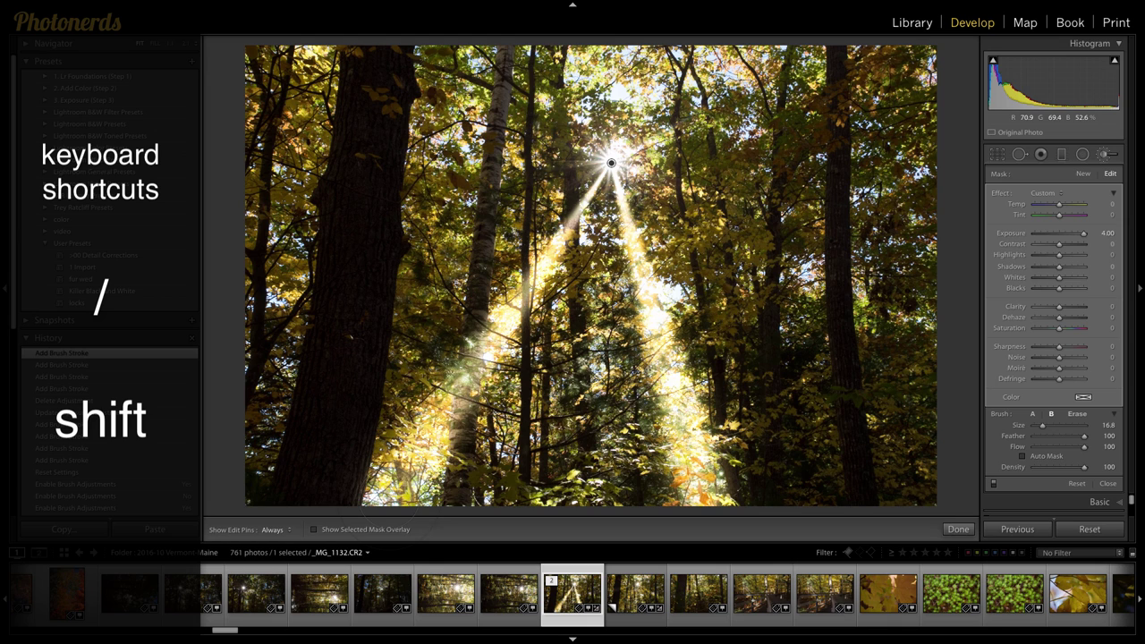
Step: Undo a stray stroke, then paint more sun rays downward and out to the left edge
key(slash)
key(shift)
shift+click(611, 163)
key(ctrl+z)
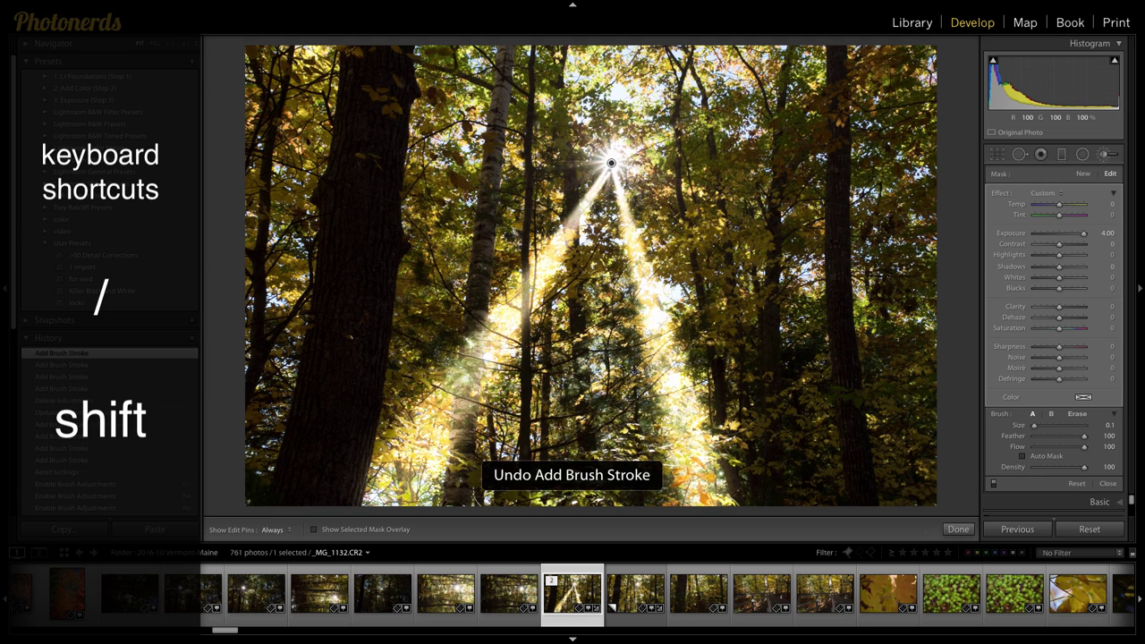
click(611, 163)
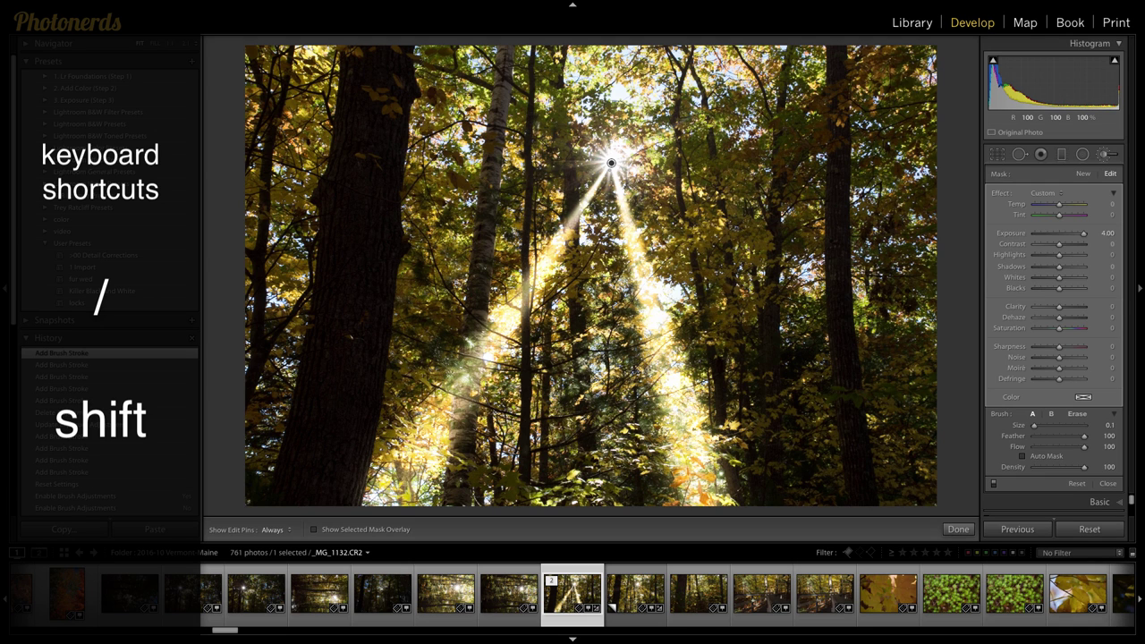
key(slash)
key(shift)
shift+click(611, 163)
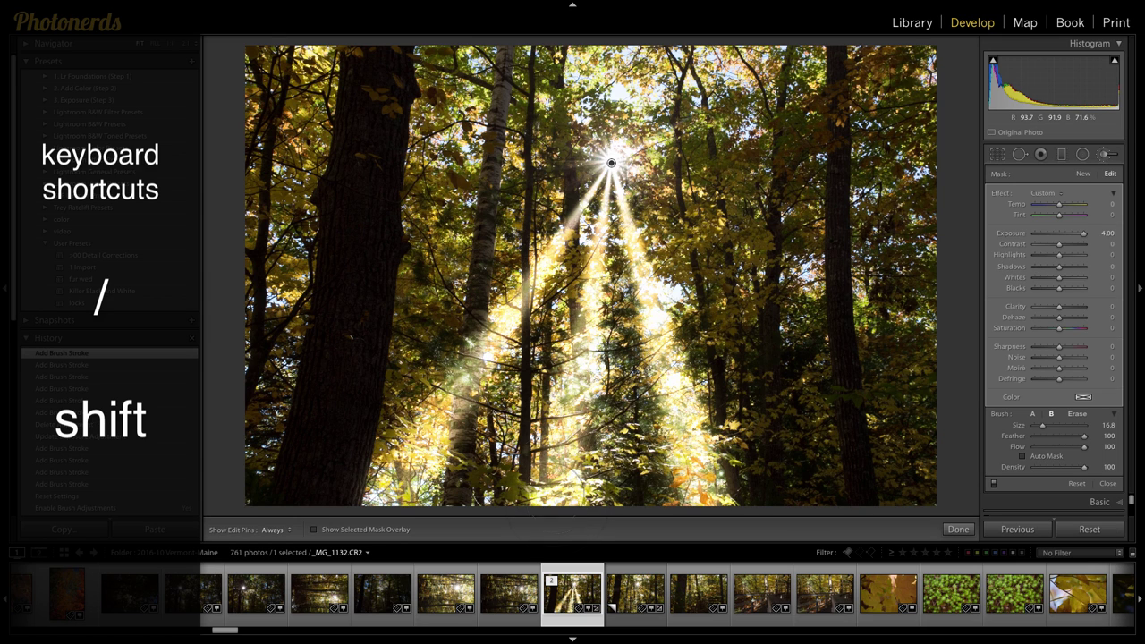
key(slash)
key(shift)
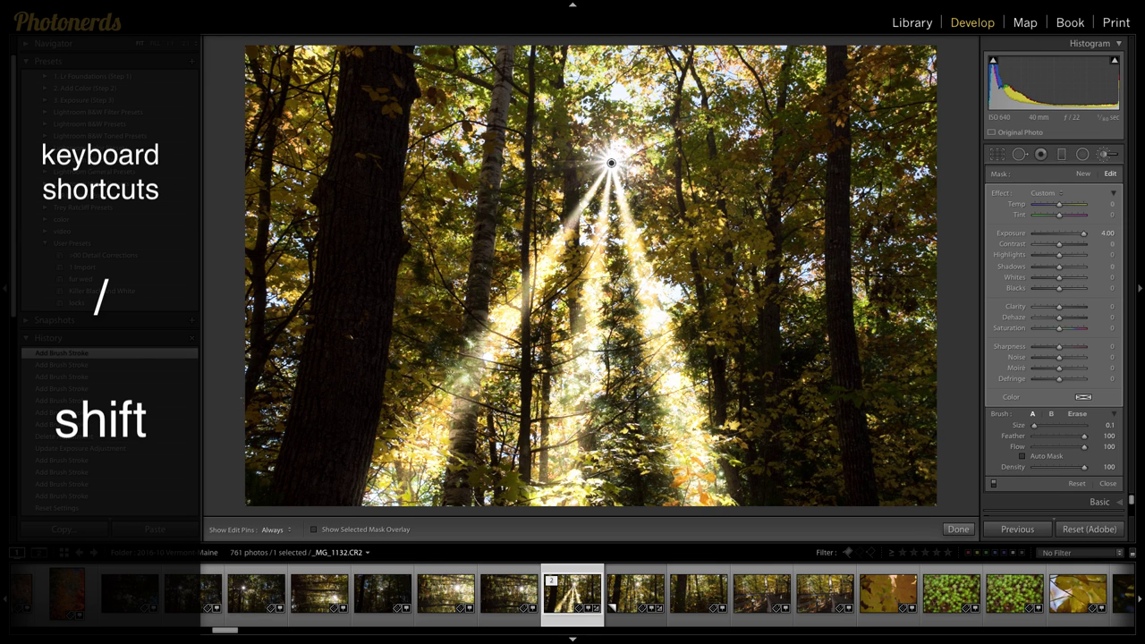
key(slash)
shift+click(246, 396)
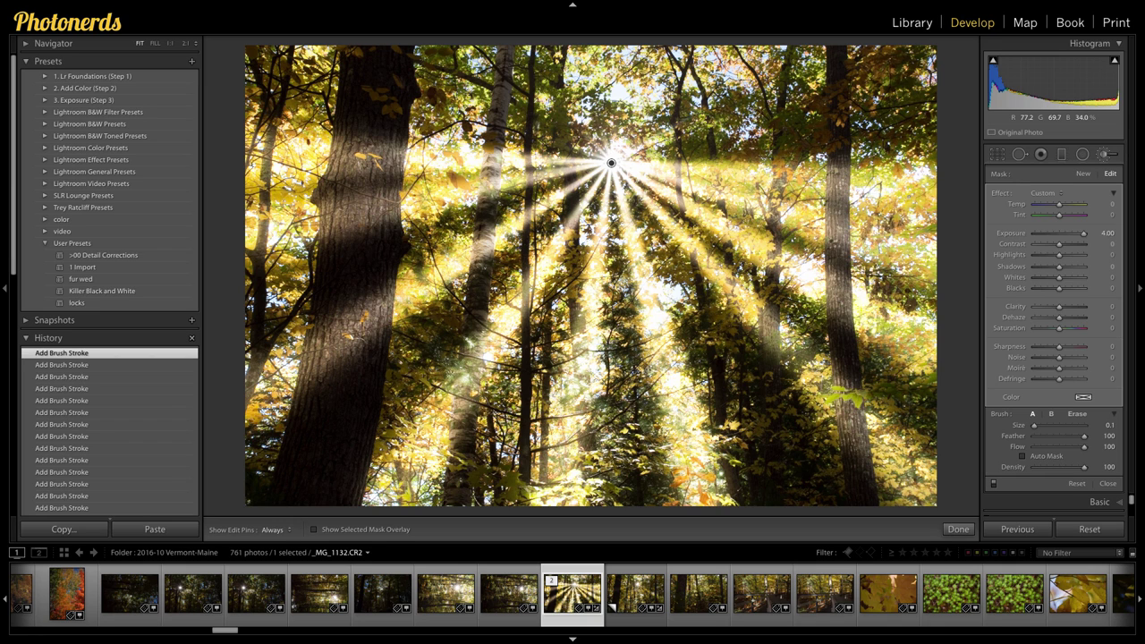
Step: Collapse the Effect sliders and lower the brush adjustment Amount from 4.00 to 1.27
click(1114, 194)
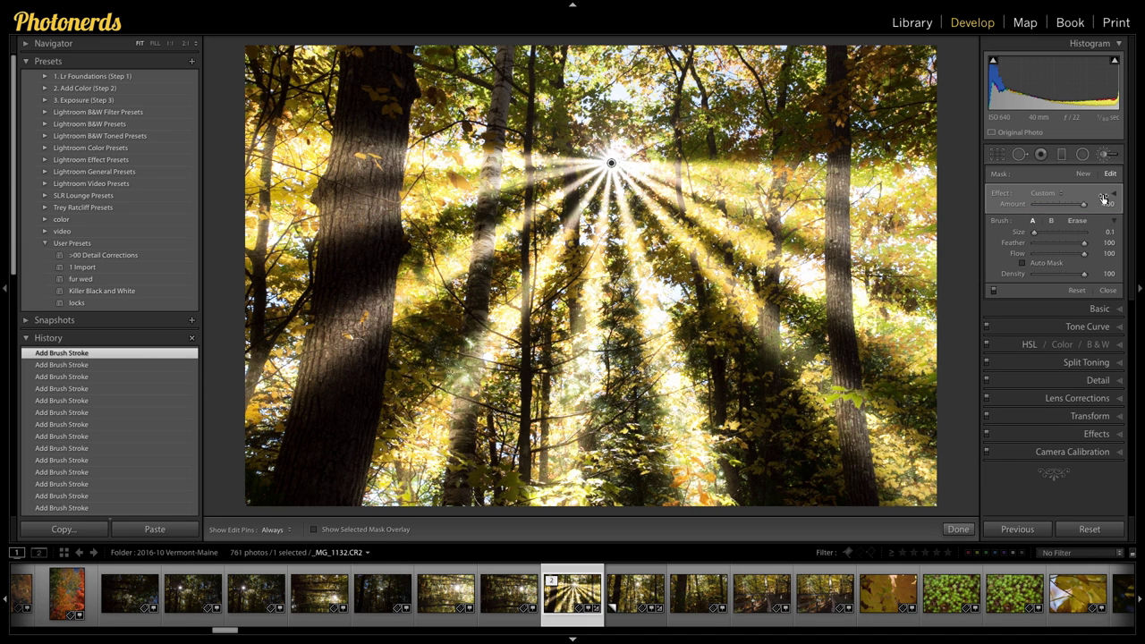
drag(1087, 205, 1067, 205)
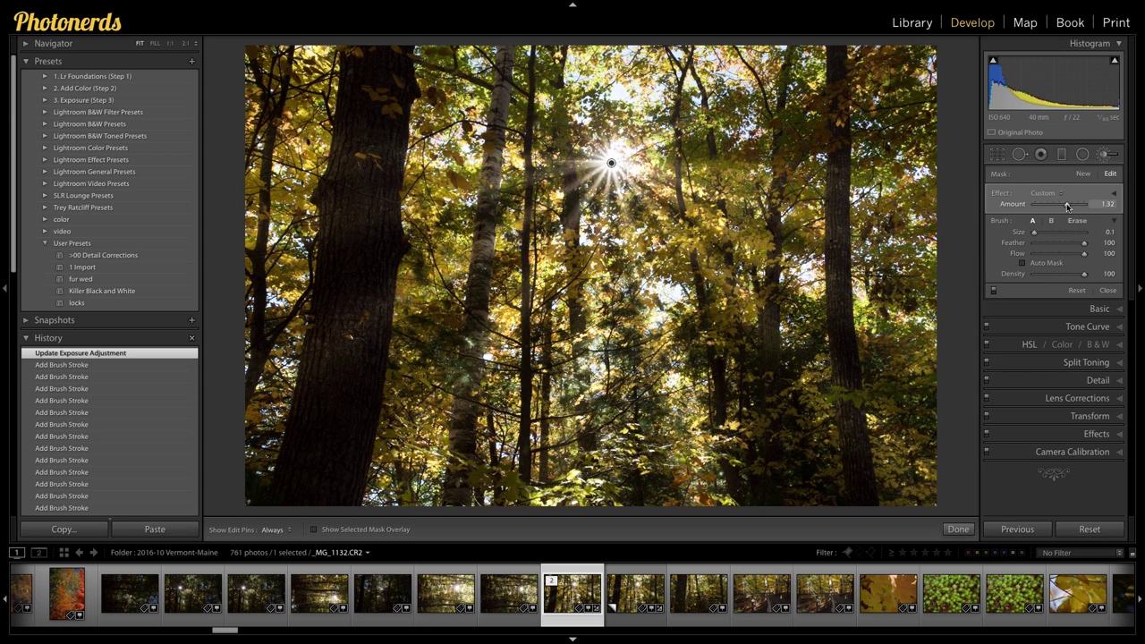
drag(1066, 206, 1065, 205)
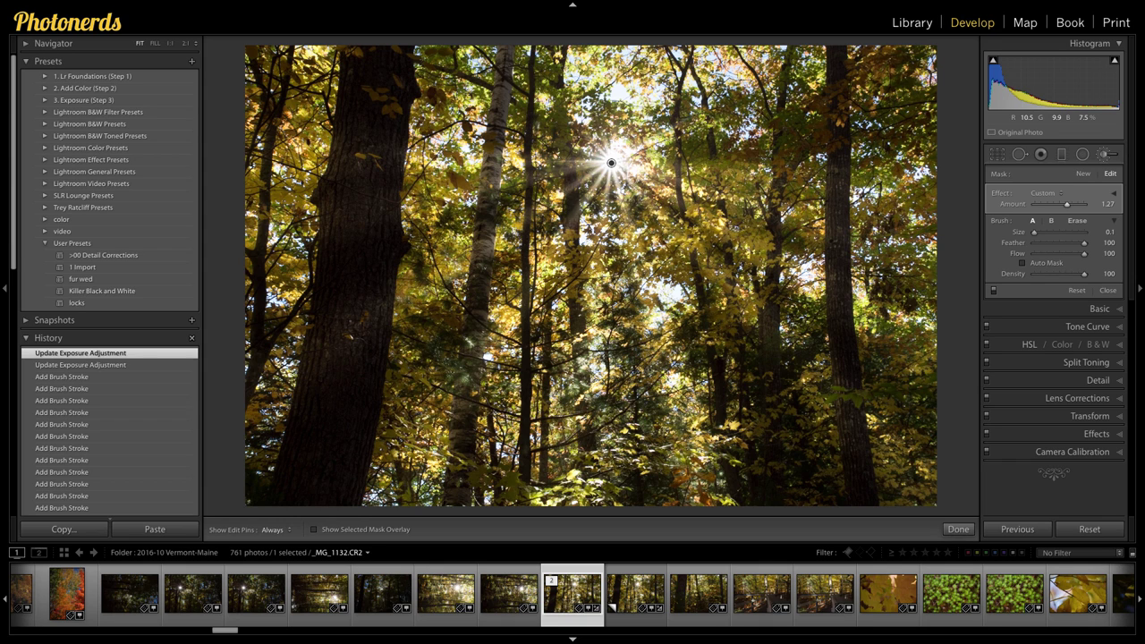
Step: Switch the adjustment brush to Erase and dab the rays off the left tree trunk
click(1078, 221)
key(h)
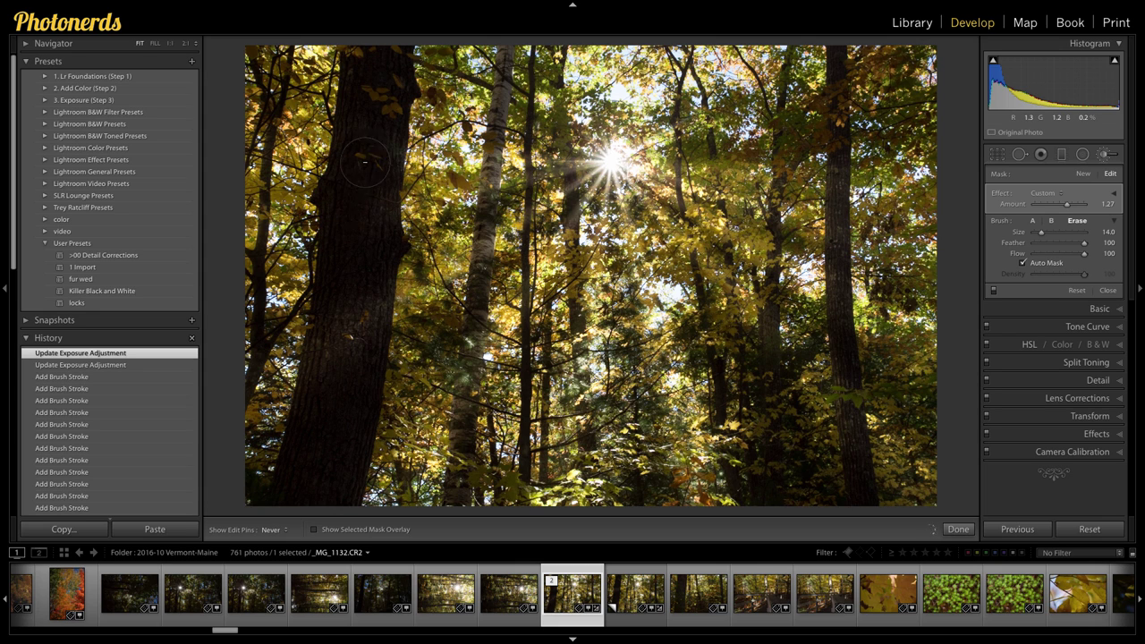
key(h)
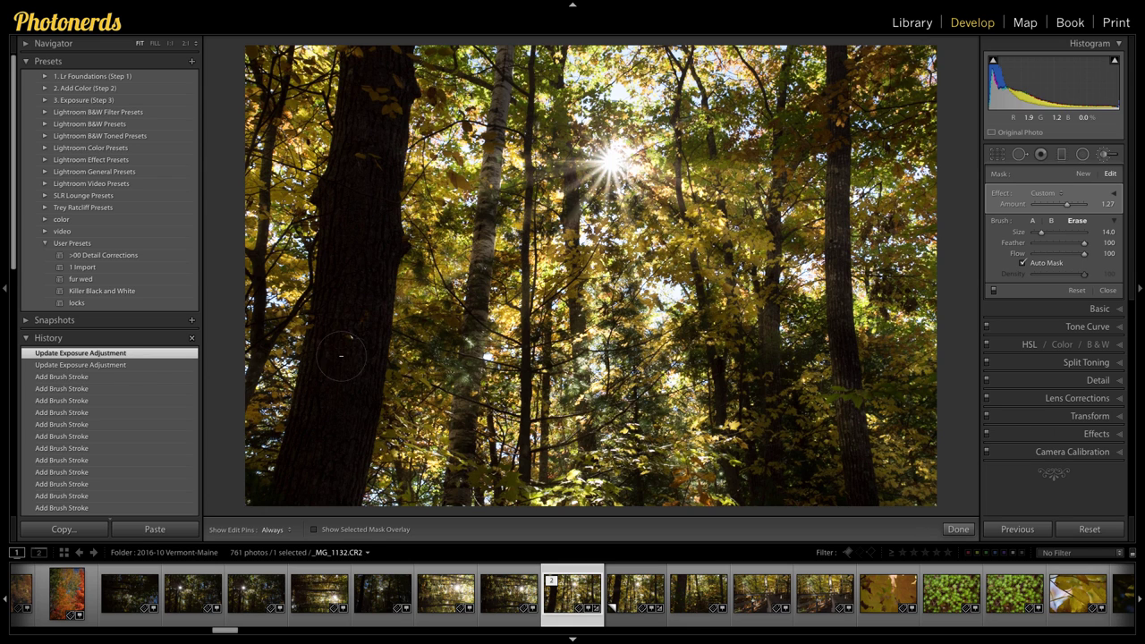
click(340, 355)
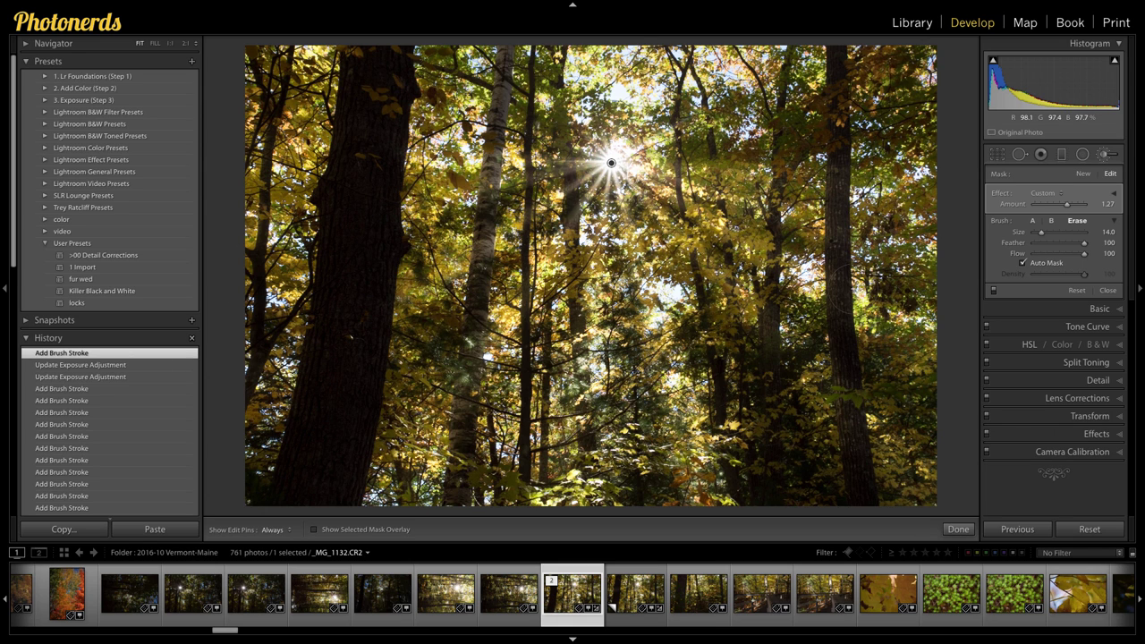
Step: Shrink the eraser to size 3.0 and erase the rays along the trunk, keeping Amount 1.27
scroll(859, 293, down, 9)
scroll(832, 237, down, 2)
key(h)
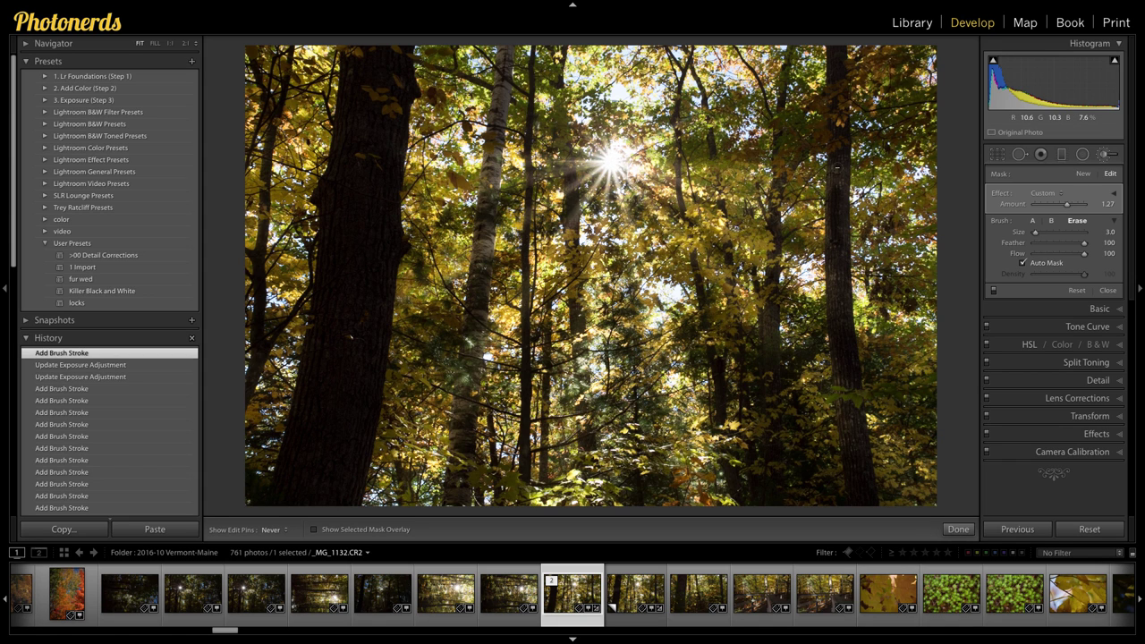
mouse_move(837, 167)
mouse_down()
mouse_move(837, 216)
mouse_move(830, 160)
mouse_move(837, 310)
mouse_move(839, 242)
mouse_move(846, 308)
mouse_up()
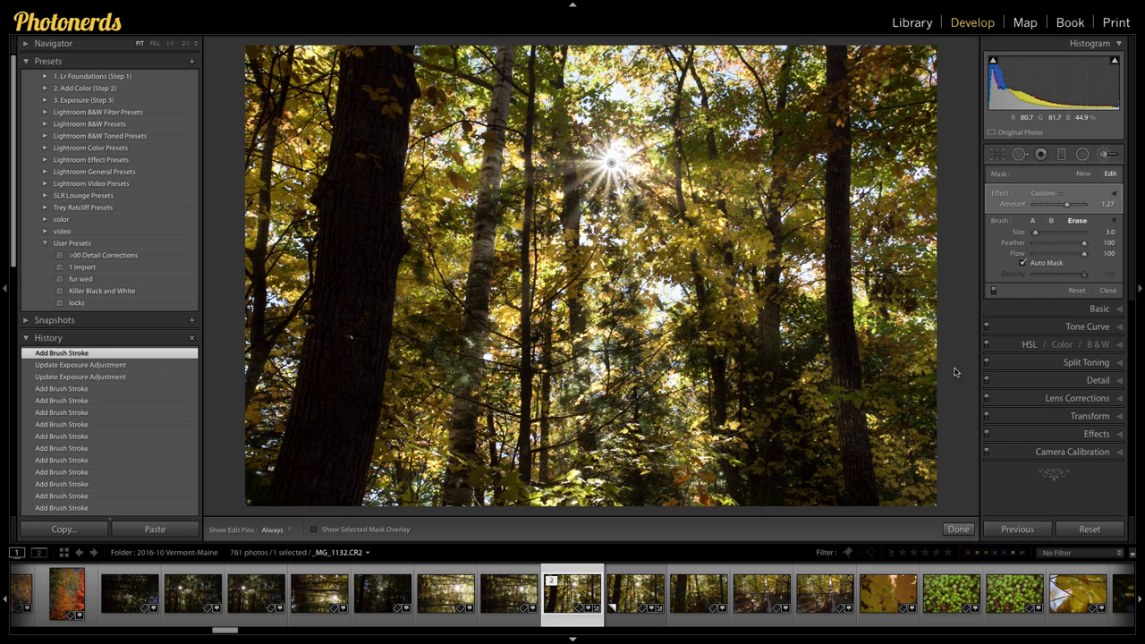
drag(1067, 204, 1068, 204)
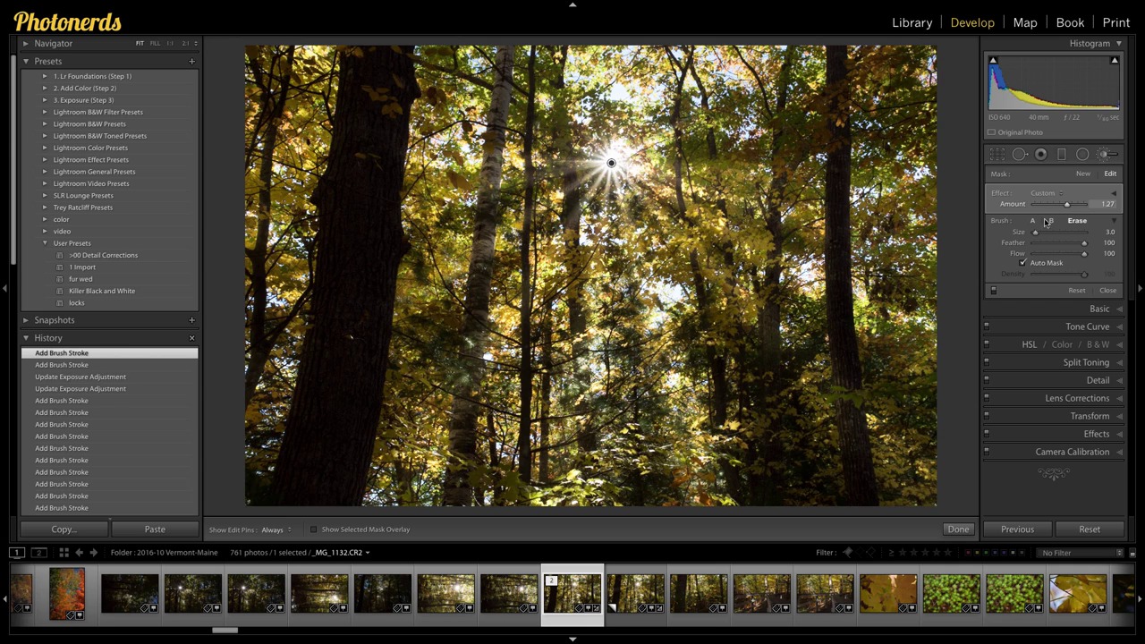